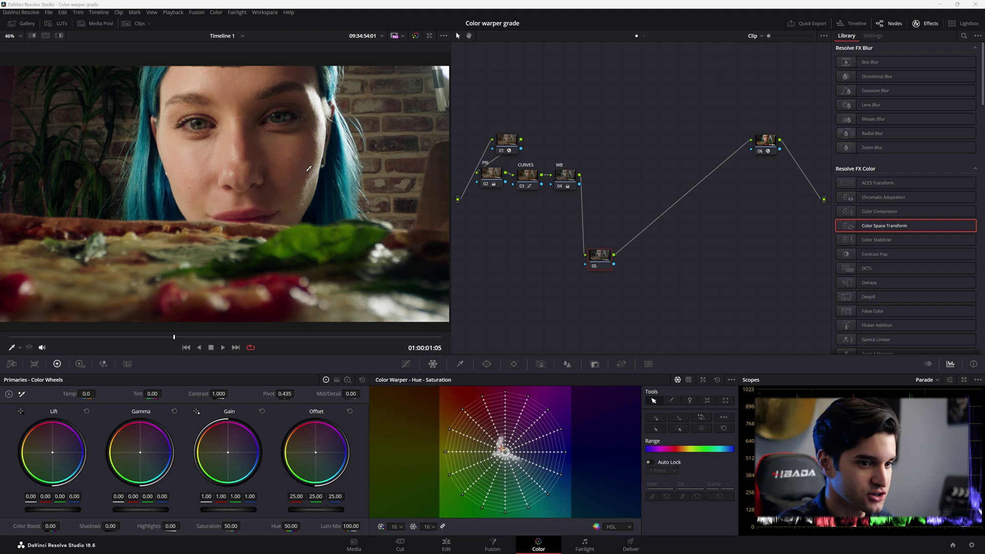
# - Shift node 05 slightly left in the node graph and save the project
pyautogui.moveTo(602, 257); pyautogui.dragTo(584, 259)
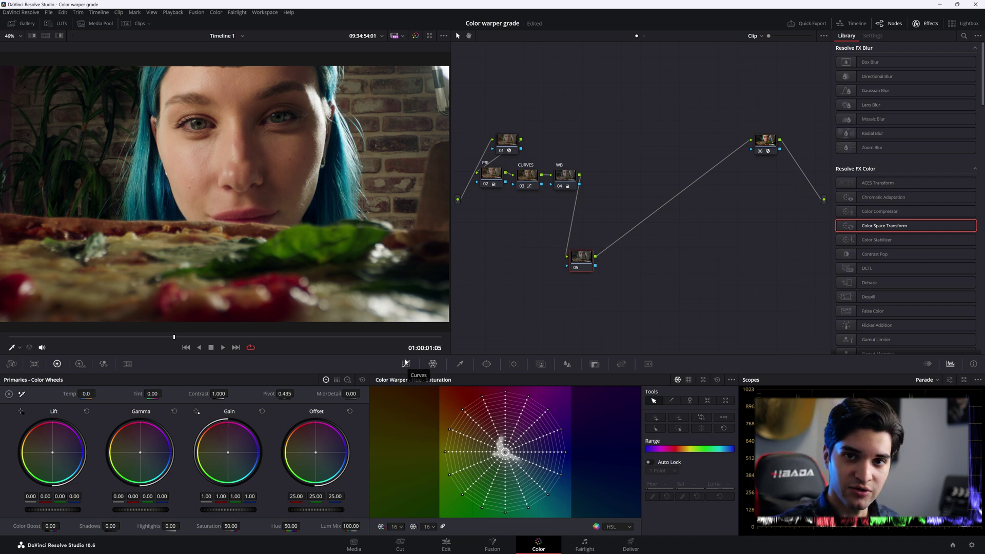
pyautogui.hotkey('ctrl', 's')
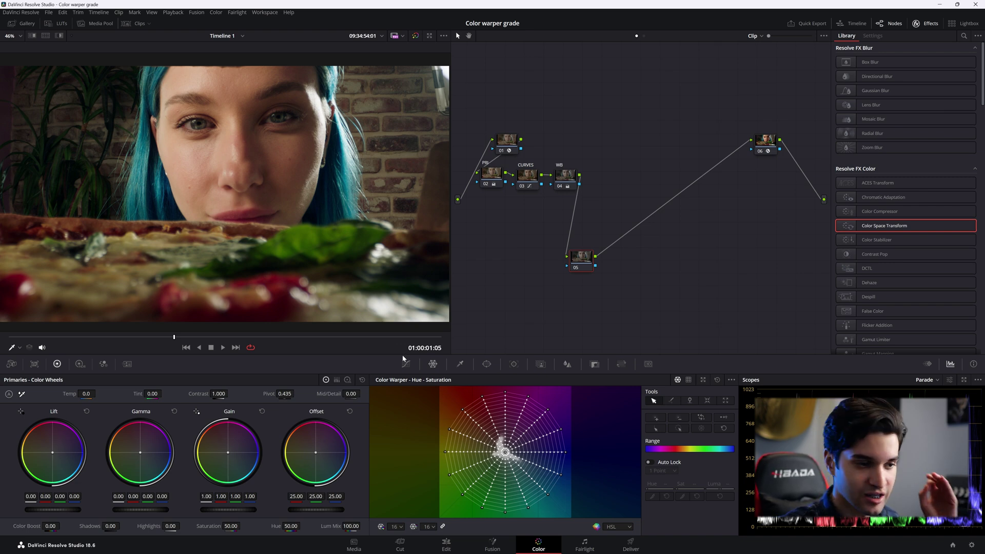
# - Browse the Curves Hue vs Hue and Lum vs Sat modes, then return to the Color Warper grid
pyautogui.click(406, 363)
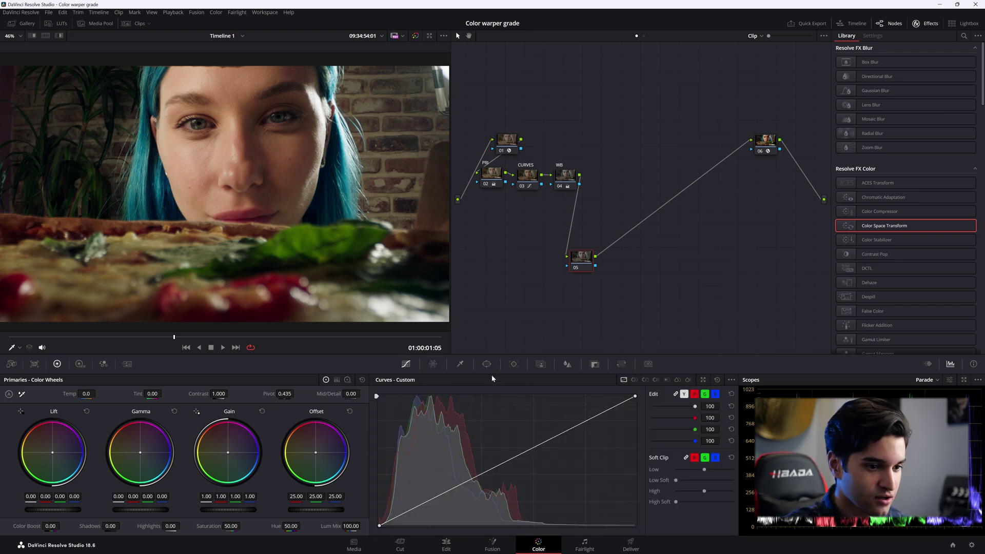
pyautogui.click(634, 380)
pyautogui.click(667, 380)
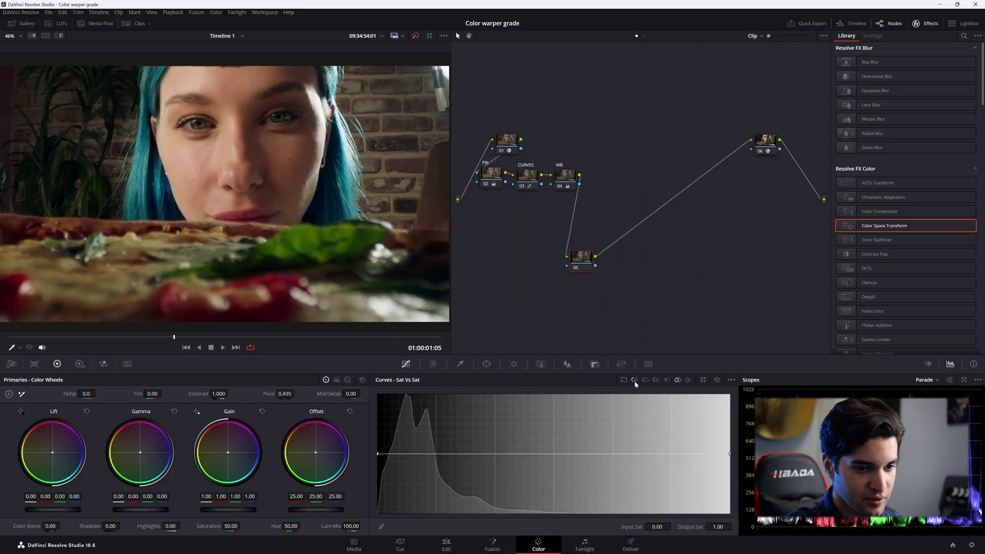
pyautogui.click(211, 262)
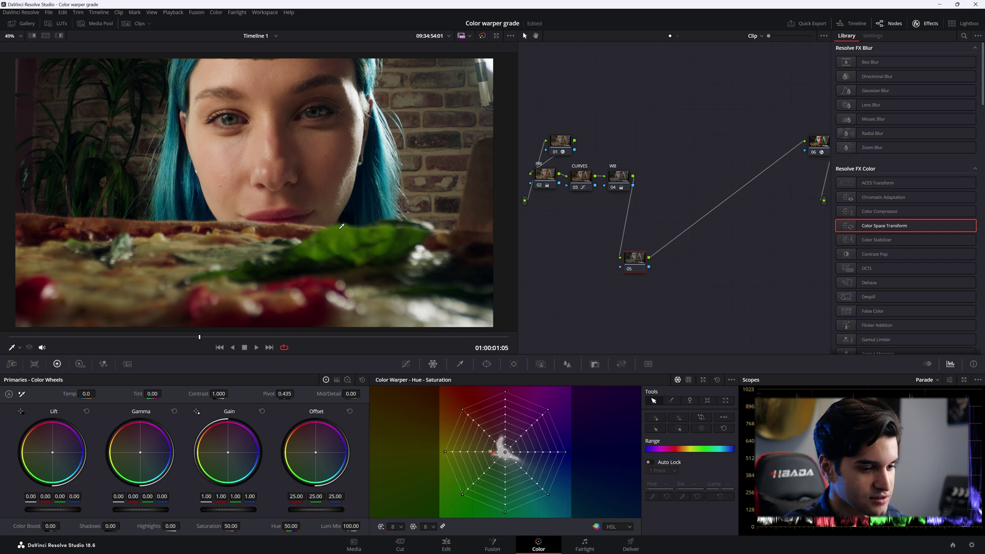
# - Select a green-spoke warper point, push it outward, then pull it back near the centre
pyautogui.click(491, 452)
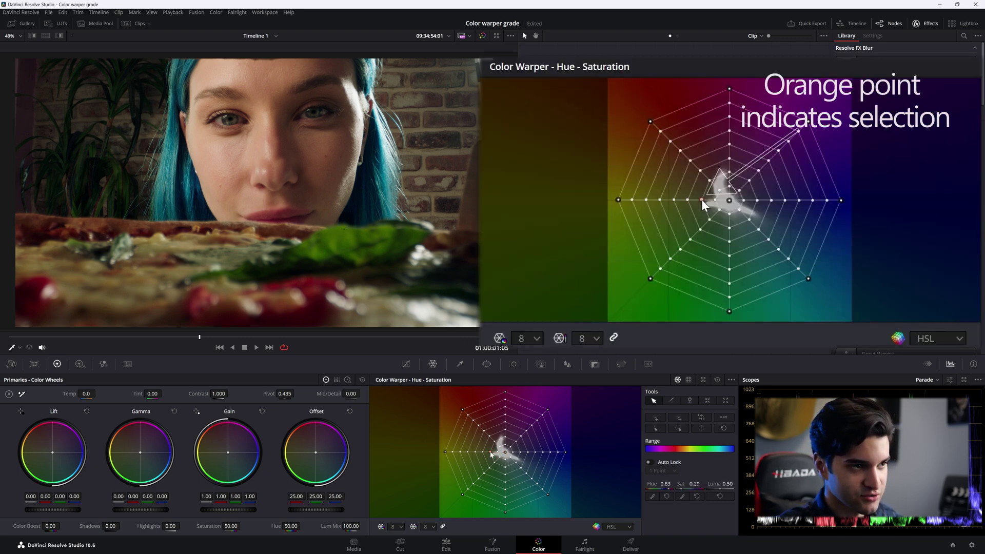
pyautogui.moveTo(701, 199); pyautogui.dragTo(657, 201)
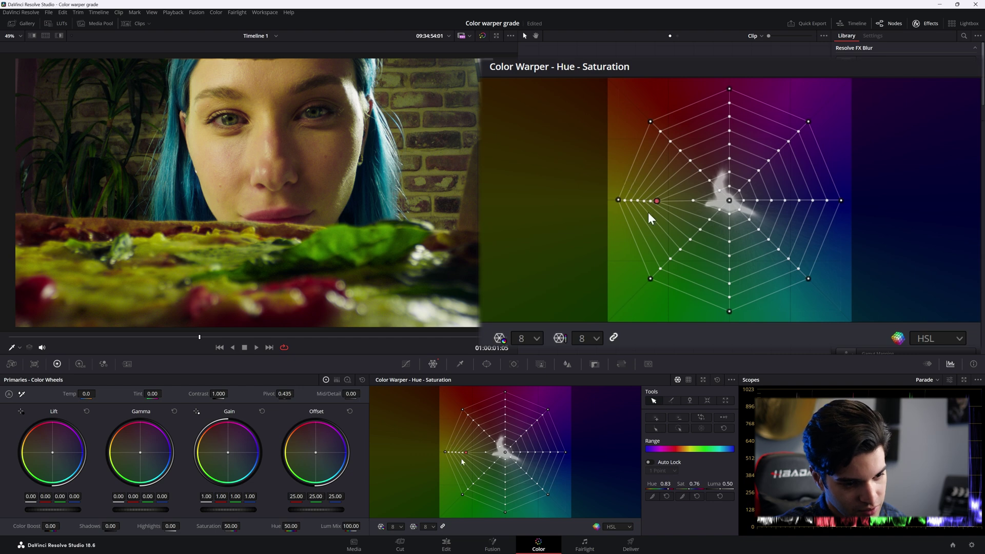
pyautogui.moveTo(462, 462); pyautogui.dragTo(490, 456)
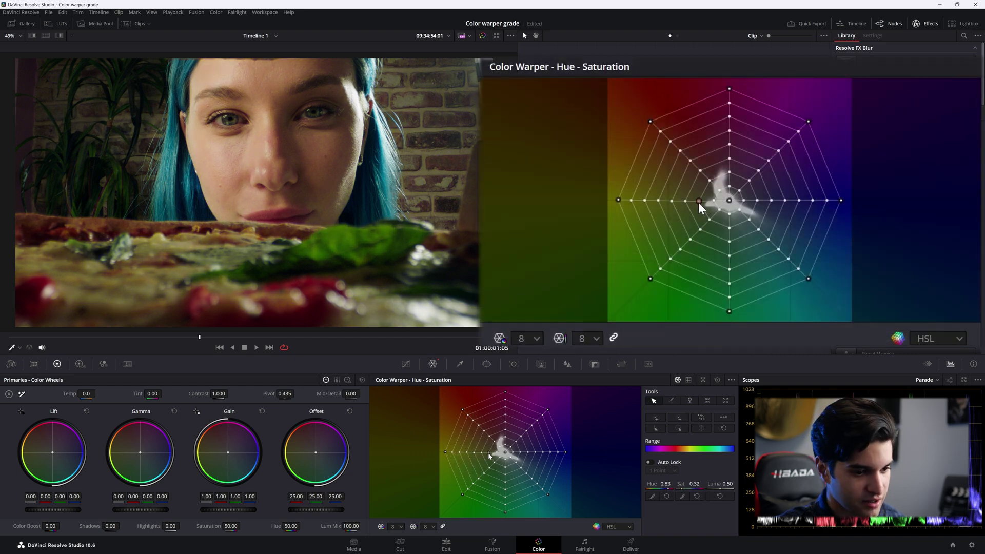
# - Switch the warper grid to 16 by 16 and test stronger spinach greens on the green point
pyautogui.click(399, 527)
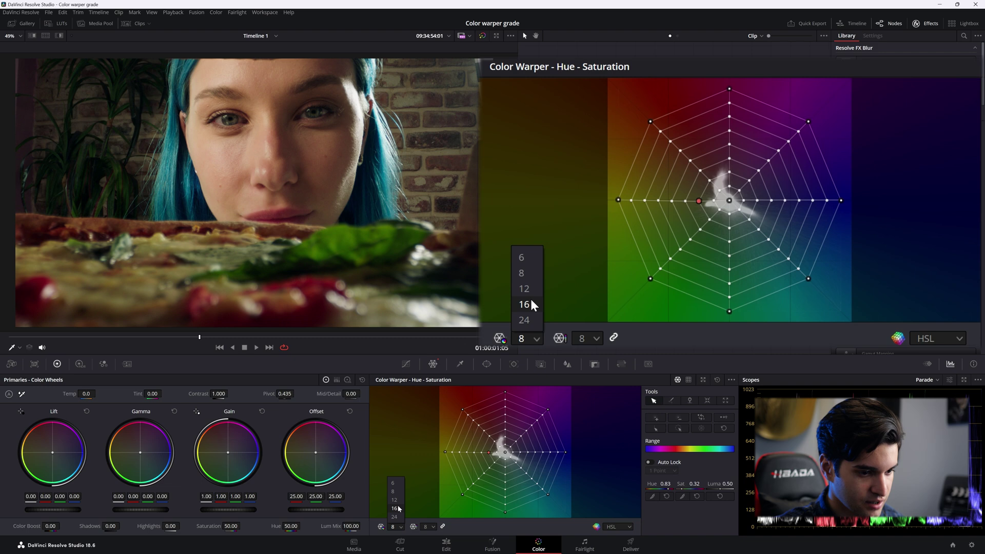
pyautogui.click(397, 505)
pyautogui.moveTo(488, 454)
pyautogui.mouseDown()
pyautogui.moveTo(459, 454)
pyautogui.moveTo(504, 453)
pyautogui.mouseUp()
pyautogui.moveTo(725, 196); pyautogui.dragTo(655, 173)
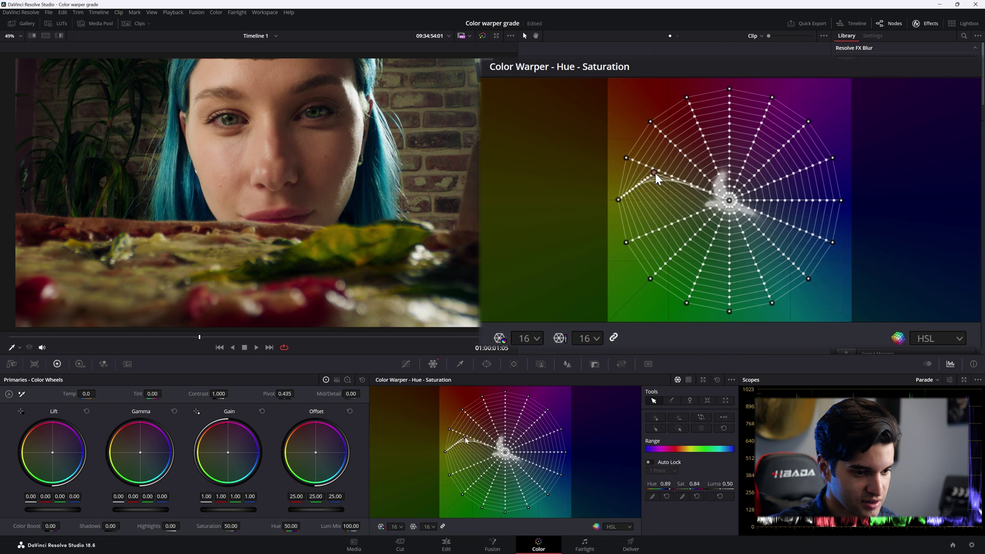
pyautogui.moveTo(466, 440); pyautogui.dragTo(491, 454)
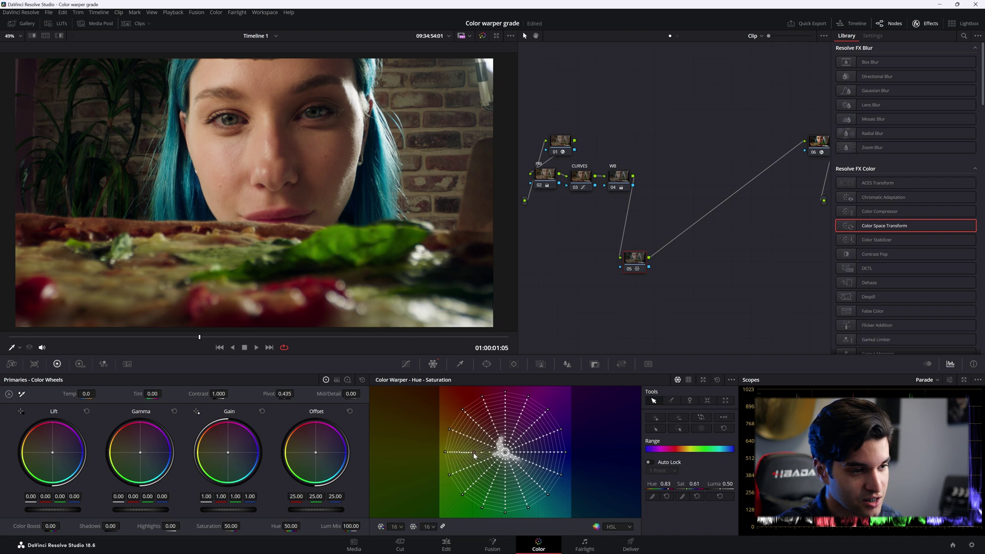
# - Push the hue 0.80 green point outward, then ease it back to saturation 0.60
pyautogui.moveTo(491, 454); pyautogui.dragTo(460, 463)
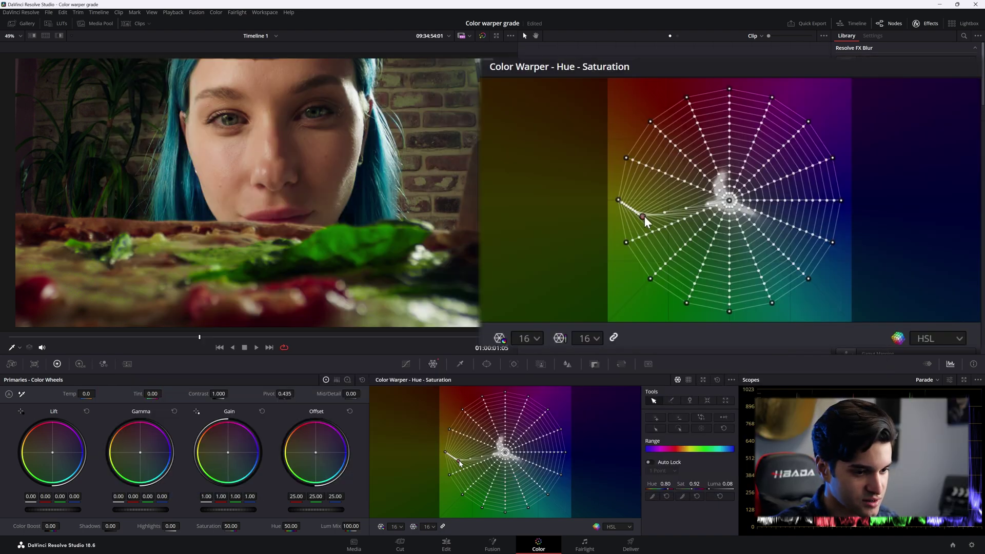
pyautogui.moveTo(645, 217); pyautogui.dragTo(676, 213)
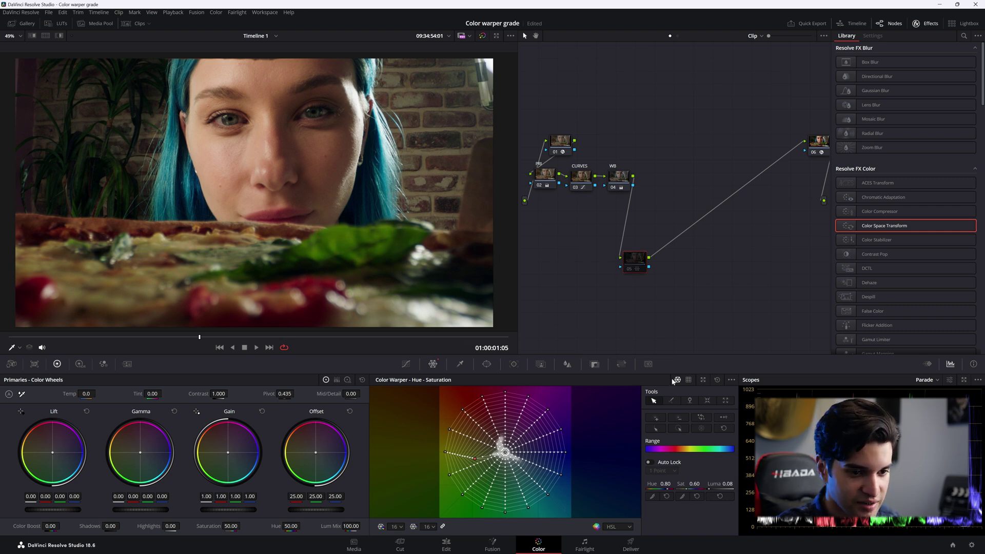
# - Reset the displaced warper point and expand the Color Warper into the large view
pyautogui.click(719, 379)
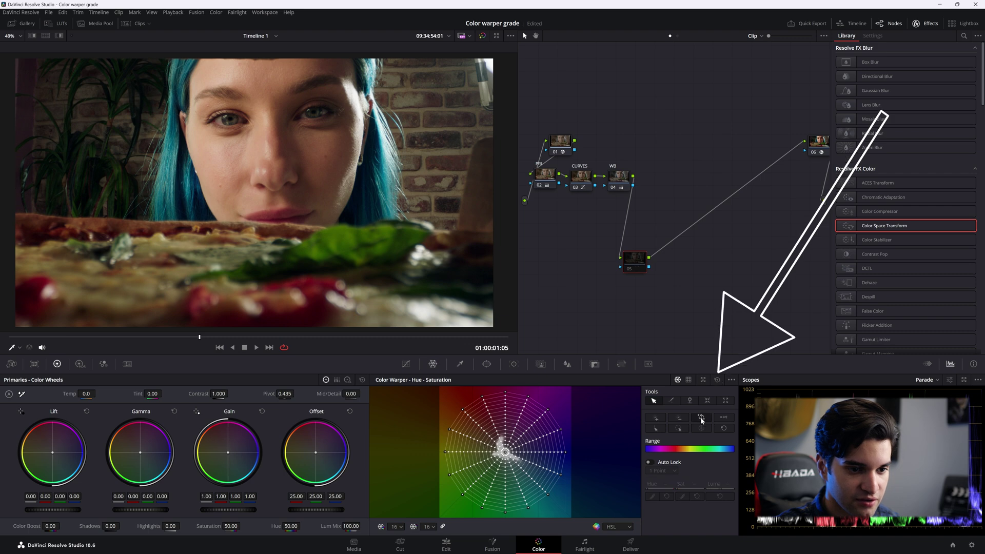
pyautogui.click(706, 378)
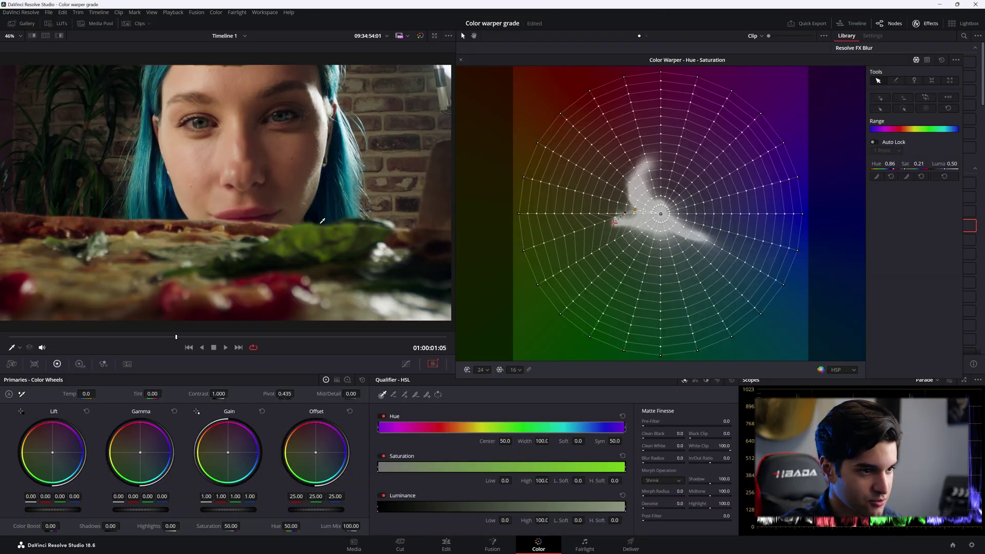
# - Sample the spinach with the warper eyedropper, trial a shift to blue, and undo it
pyautogui.moveTo(322, 221)
pyautogui.mouseDown()
pyautogui.moveTo(331, 228)
pyautogui.moveTo(286, 241)
pyautogui.moveTo(332, 232)
pyautogui.mouseUp()
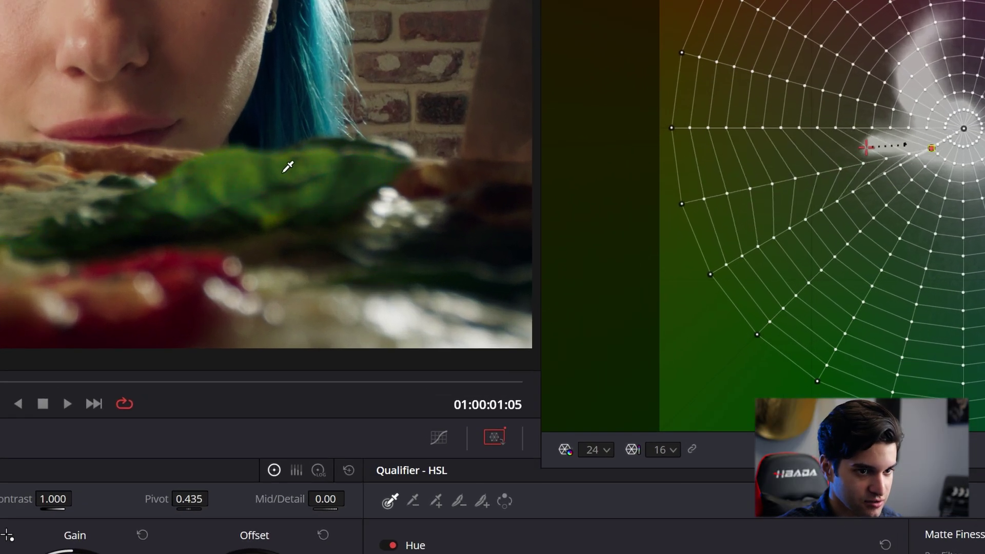
pyautogui.moveTo(288, 167); pyautogui.dragTo(288, 167)
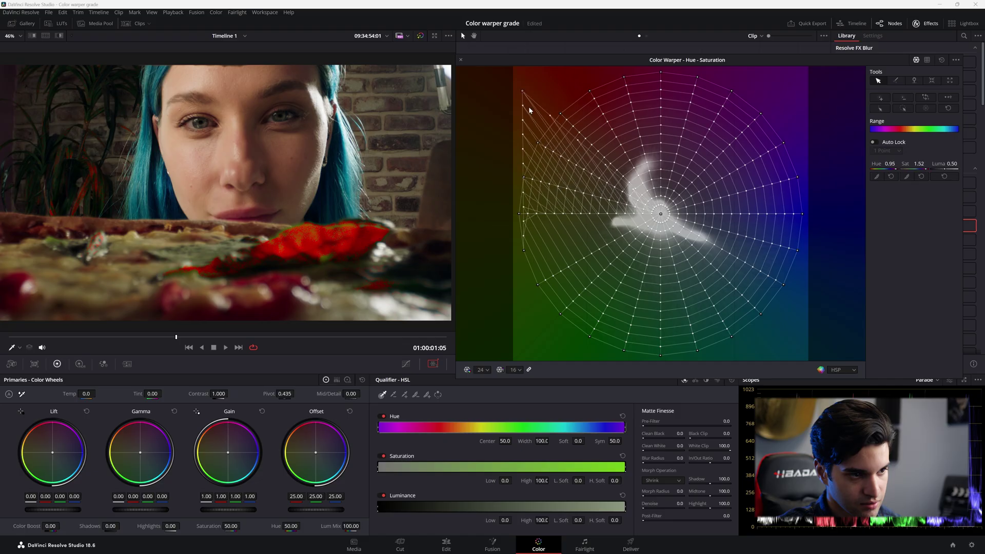
pyautogui.moveTo(811, 154); pyautogui.dragTo(776, 175)
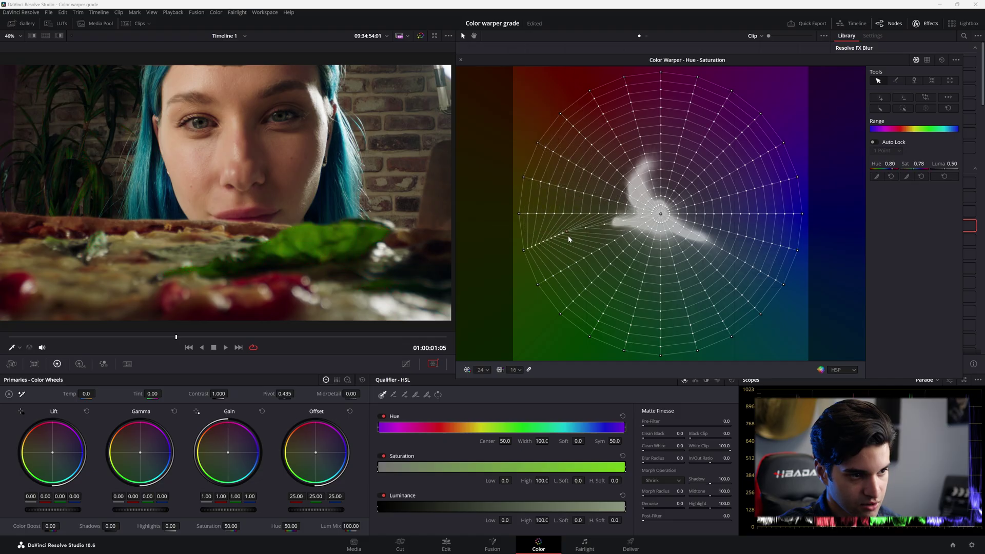
pyautogui.moveTo(569, 238); pyautogui.dragTo(830, 380)
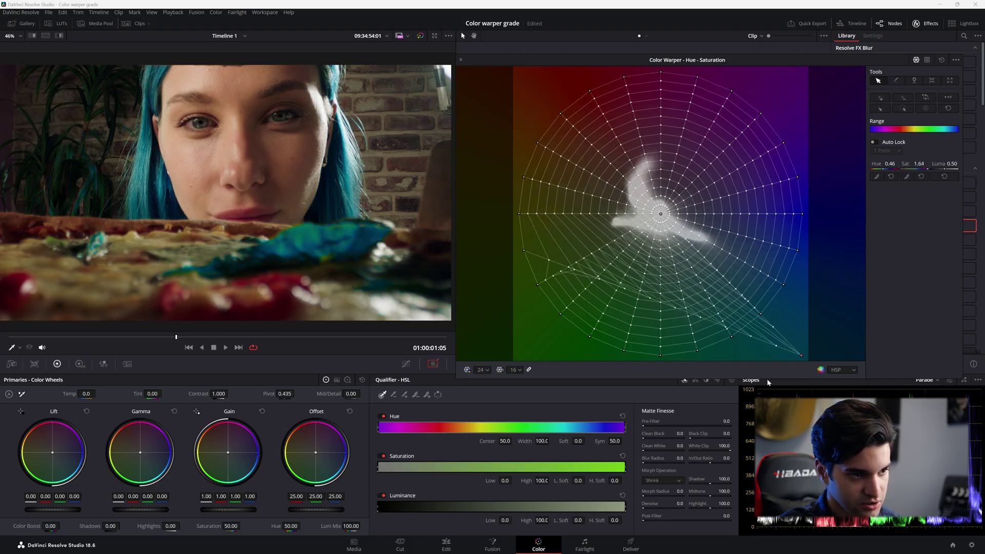
pyautogui.hotkey('ctrl', 'z')
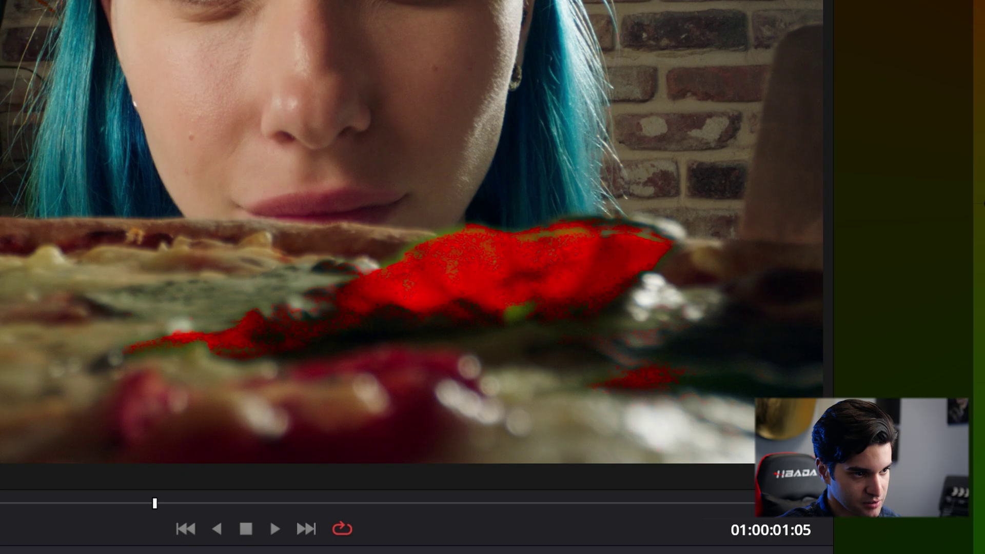
pyautogui.click(482, 370)
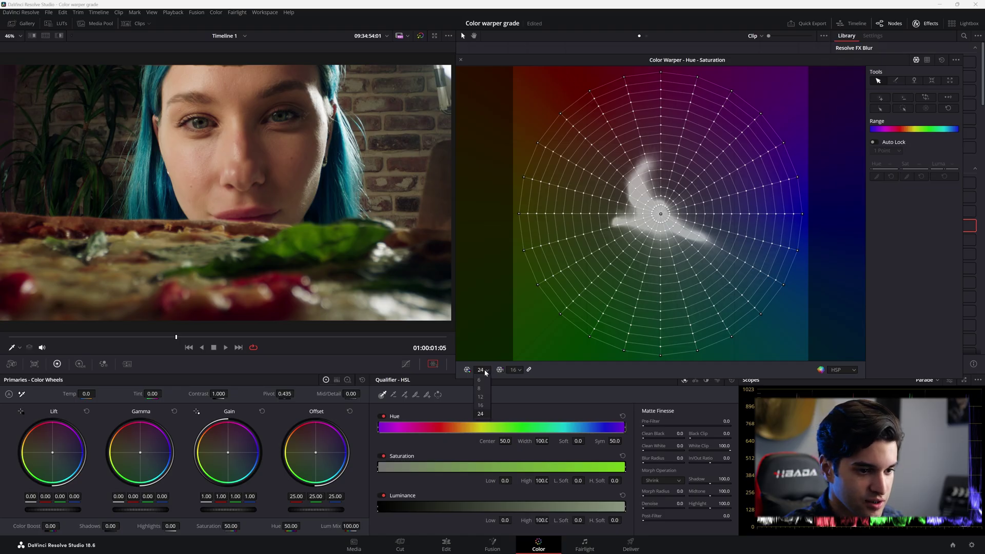
# - Set the grid to 12 by 12 and pull blue-region, bottom and green points toward the centre
pyautogui.click(484, 398)
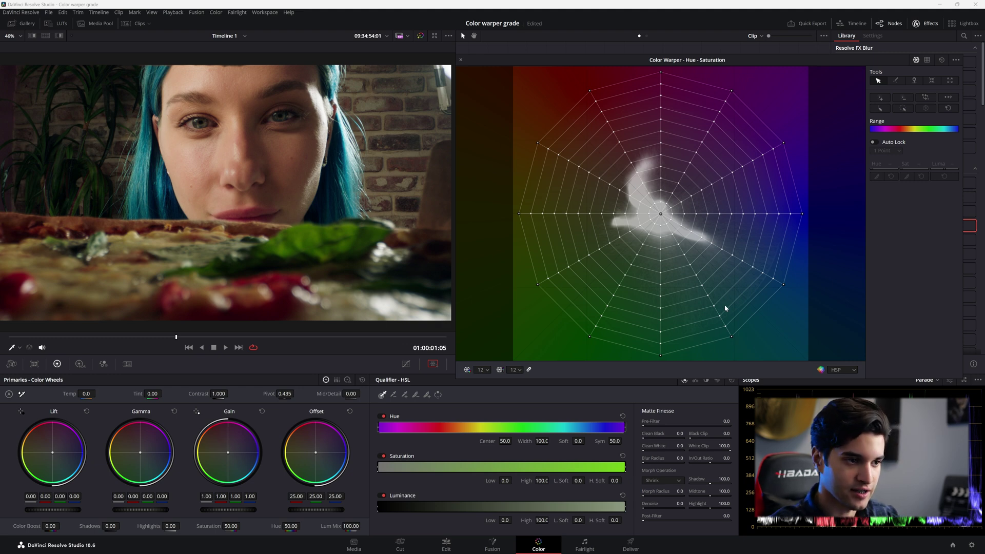
pyautogui.moveTo(723, 308); pyautogui.dragTo(697, 279)
pyautogui.moveTo(774, 279); pyautogui.dragTo(728, 250)
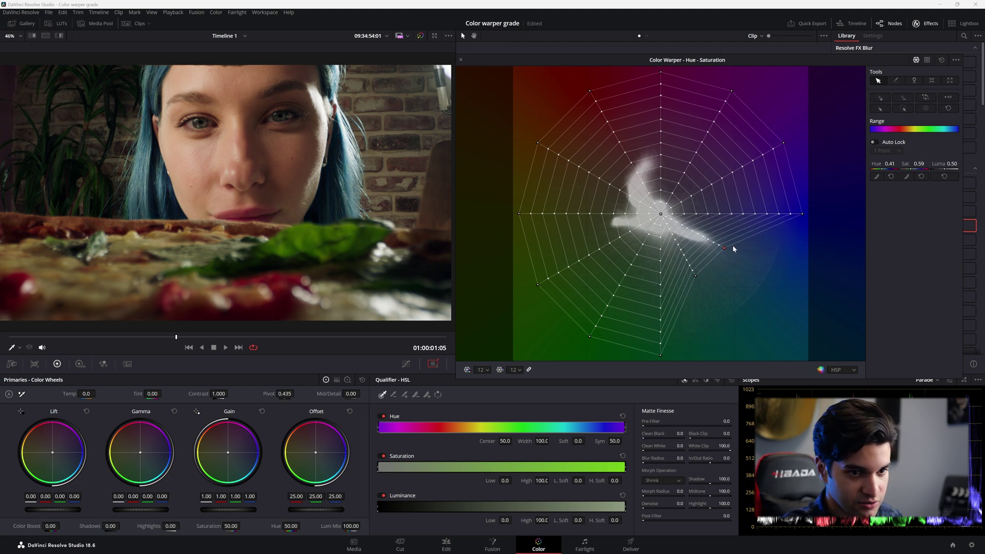
pyautogui.moveTo(660, 356); pyautogui.dragTo(655, 291)
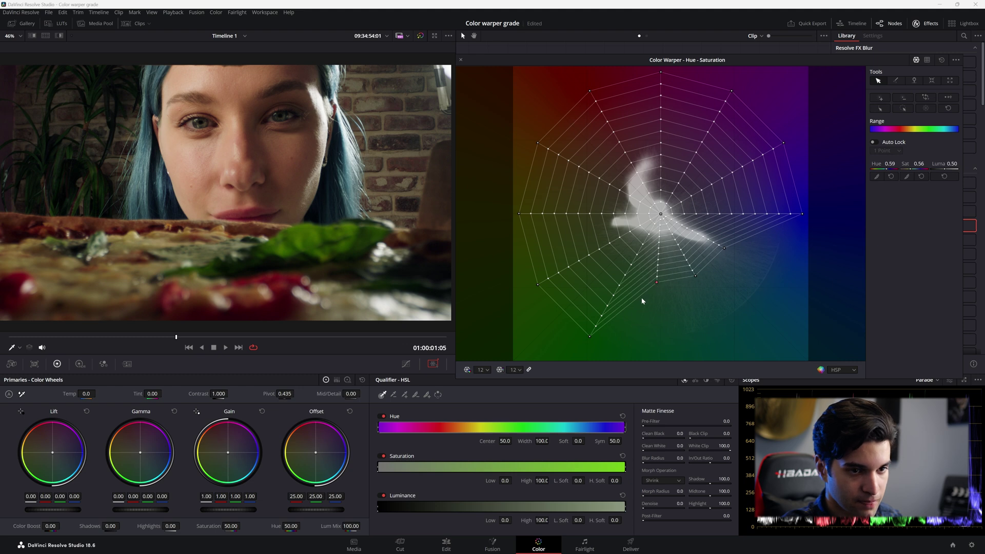
pyautogui.moveTo(590, 339); pyautogui.dragTo(616, 283)
pyautogui.moveTo(537, 285); pyautogui.dragTo(585, 249)
# - Draw the blue, magenta, bottom-green and red edge points further inward, turning the hair cyan
pyautogui.moveTo(802, 214); pyautogui.dragTo(732, 206)
pyautogui.moveTo(783, 143); pyautogui.dragTo(722, 162)
pyautogui.moveTo(656, 282); pyautogui.dragTo(705, 236)
pyautogui.moveTo(731, 206); pyautogui.dragTo(710, 205)
pyautogui.moveTo(520, 213); pyautogui.dragTo(581, 212)
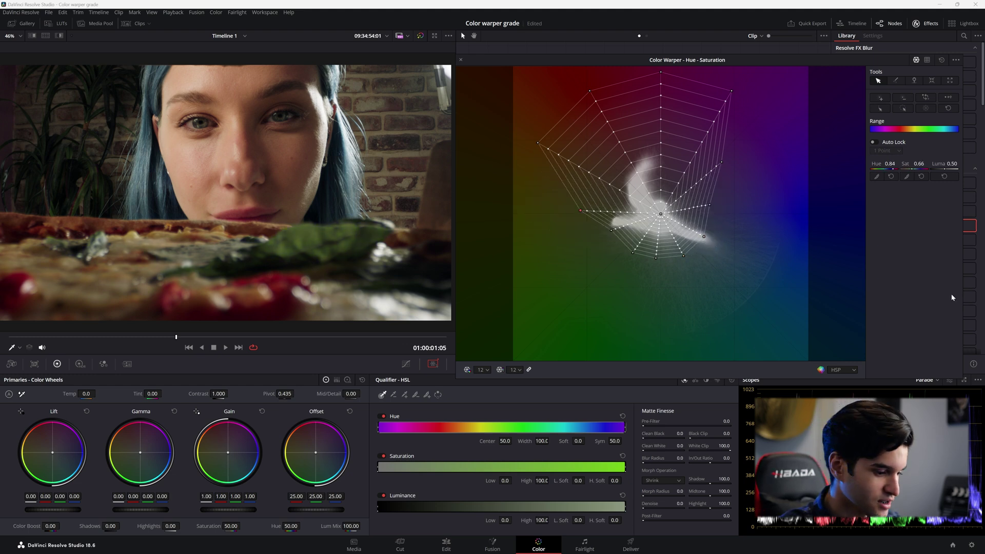
pyautogui.moveTo(728, 61); pyautogui.dragTo(706, 81)
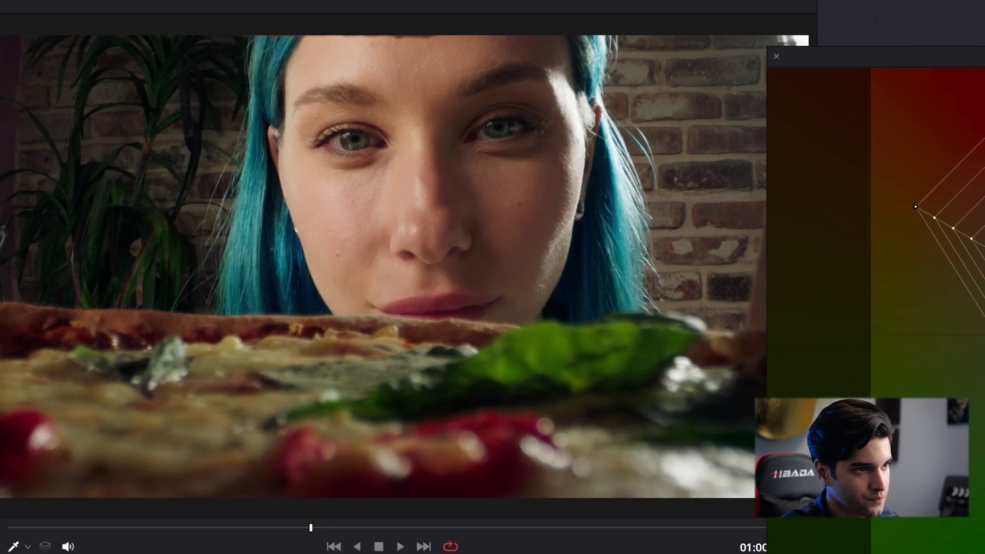
pyautogui.hotkey('ctrl', 'd')
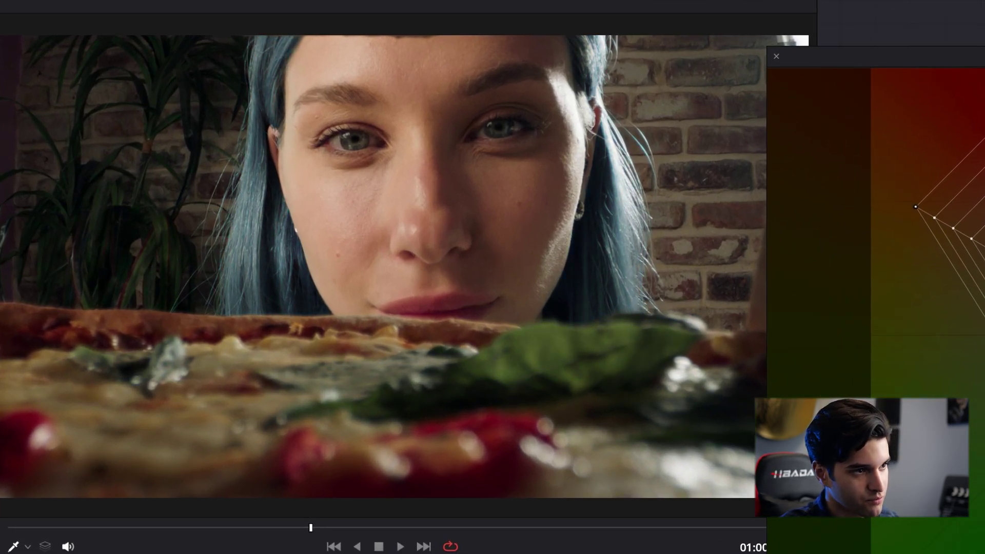
pyautogui.hotkey('ctrl', 'd')
pyautogui.hotkey('ctrl', 'd')
pyautogui.hotkey('ctrl', 'd')
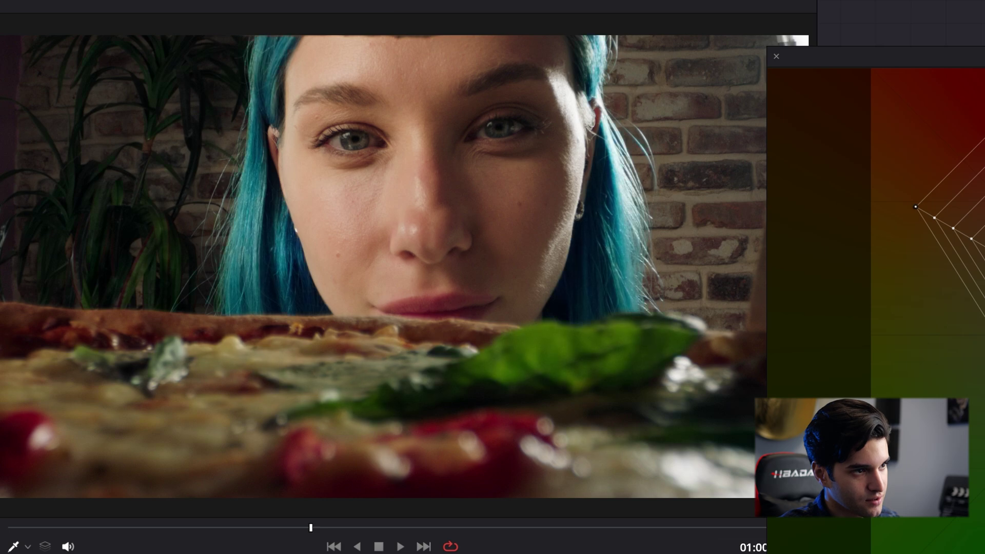
pyautogui.hotkey('ctrl', 'd')
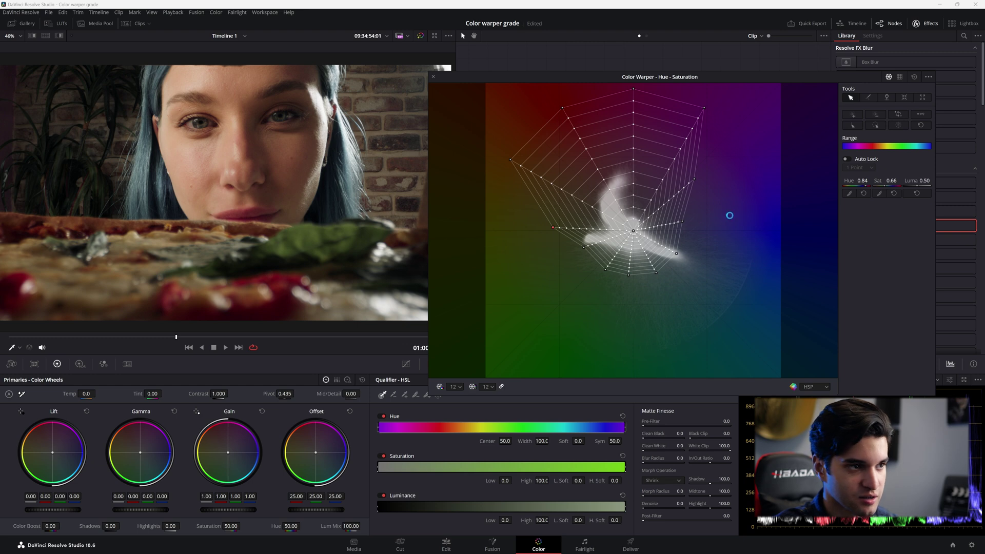
pyautogui.hotkey('ctrl', 'd')
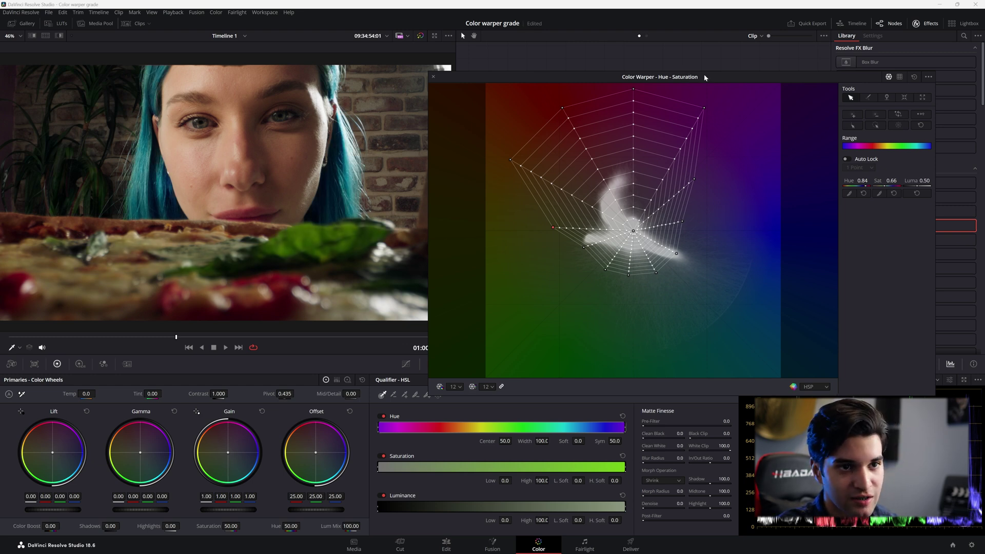
pyautogui.moveTo(705, 77); pyautogui.dragTo(657, 85)
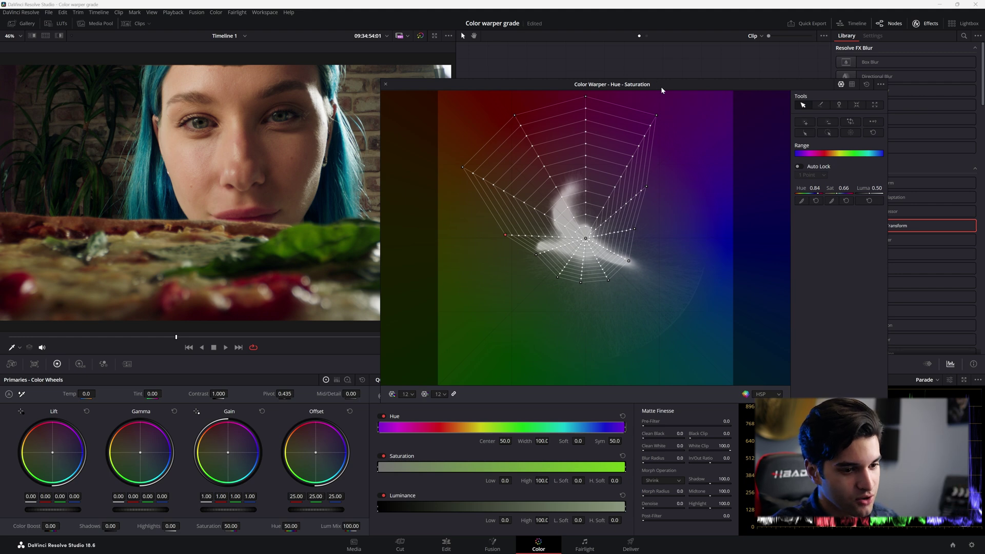
# - Reset the warped mesh and set both resolution axes to 12 points
pyautogui.click(867, 85)
pyautogui.moveTo(715, 110); pyautogui.dragTo(748, 46)
pyautogui.click(482, 362)
pyautogui.click(481, 388)
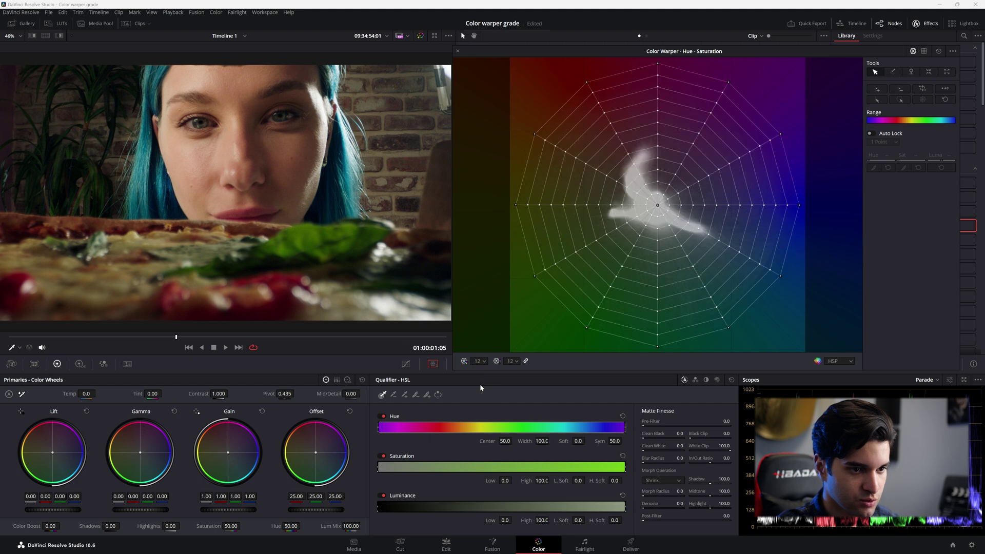
# - Switch to the Pin tool and nudge a green-area mesh point slightly outward
pyautogui.click(911, 72)
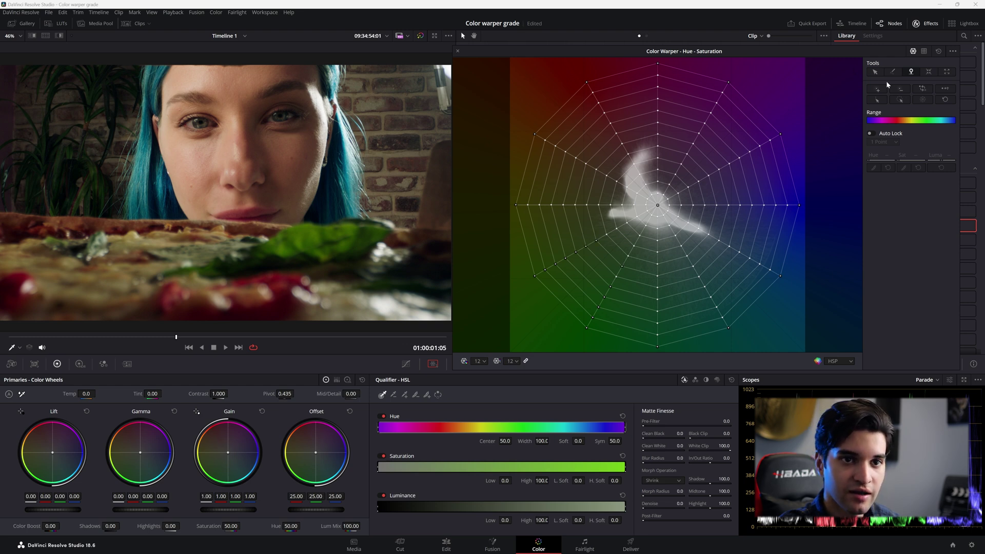
pyautogui.click(566, 261)
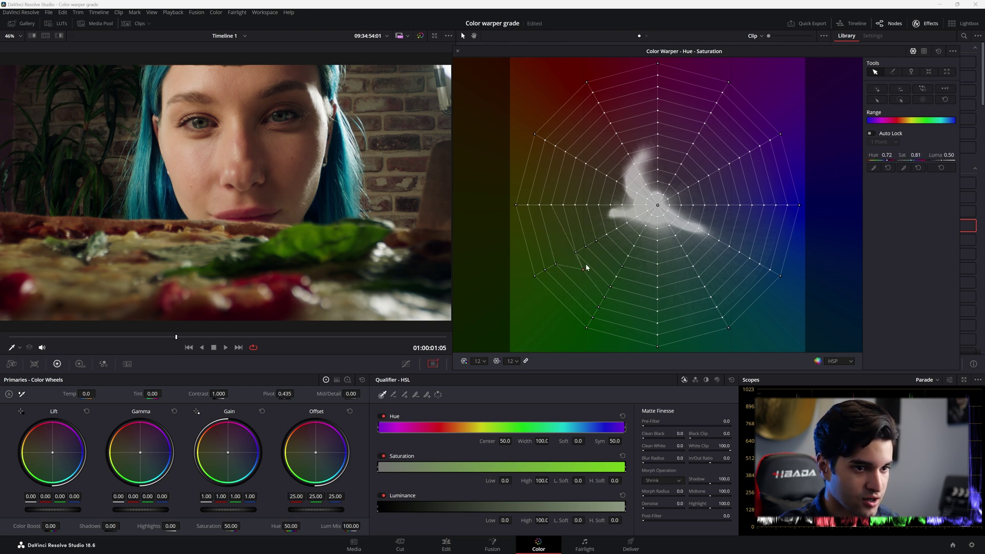
pyautogui.moveTo(586, 265); pyautogui.dragTo(575, 241)
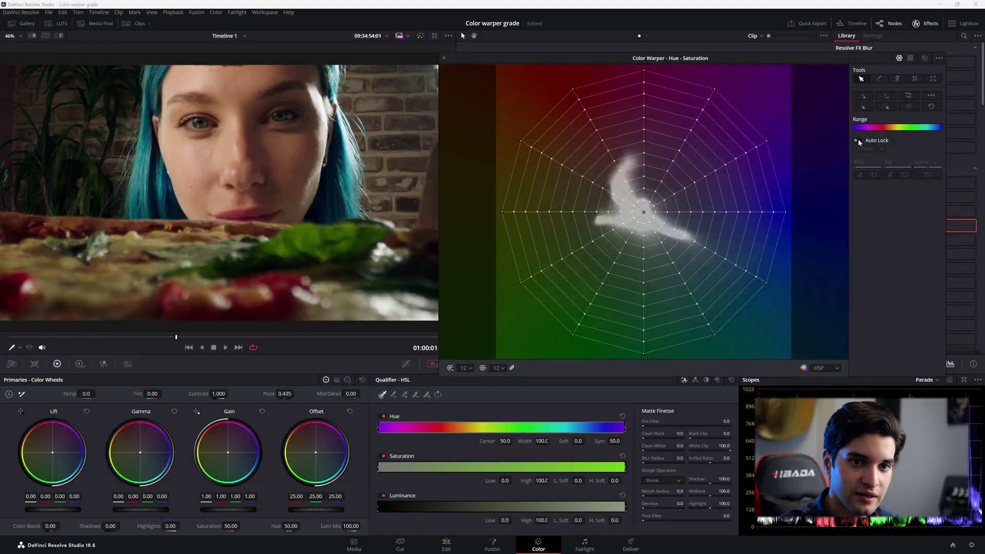
# - Turn on Auto Lock, trying 1 and 4 Points before settling on 8 Points
pyautogui.click(858, 140)
pyautogui.click(869, 149)
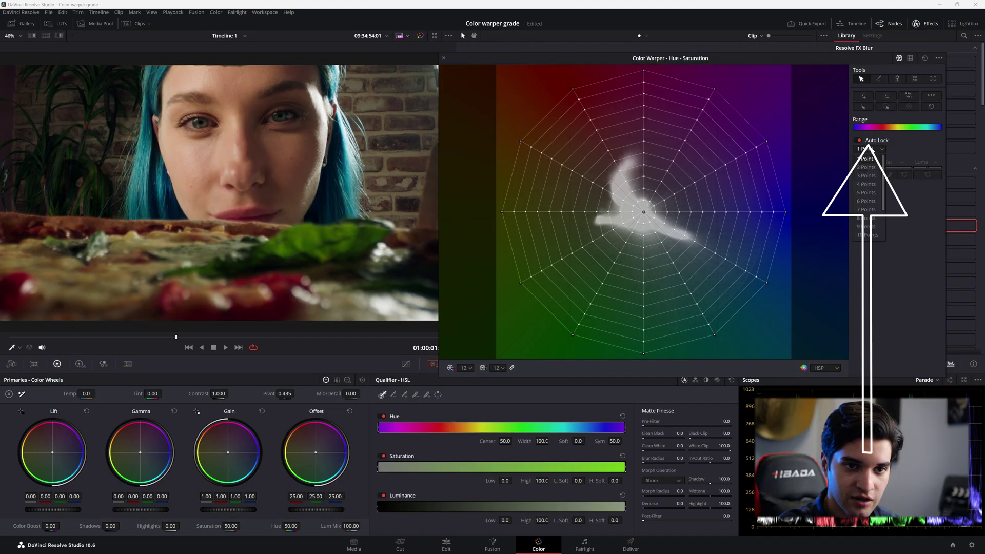
pyautogui.click(867, 157)
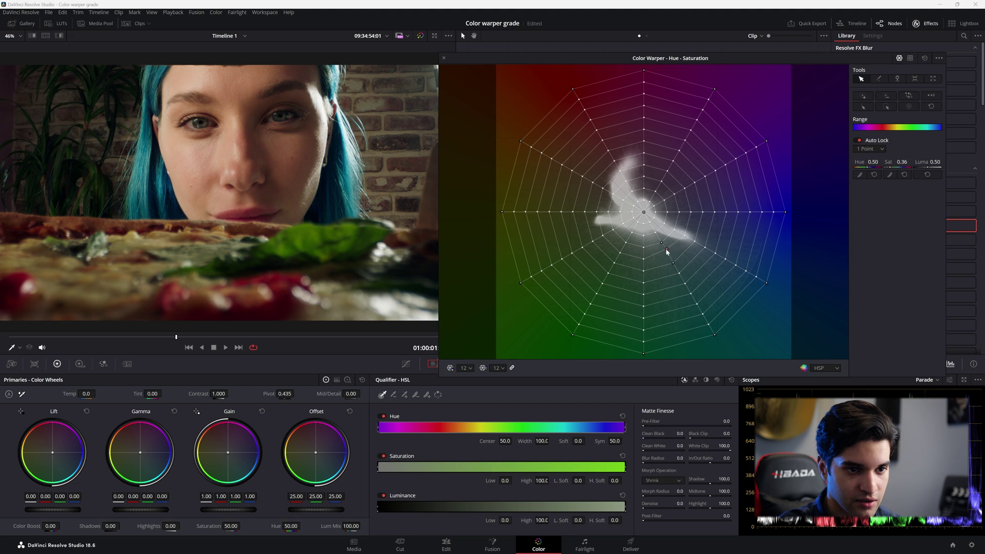
pyautogui.click(860, 176)
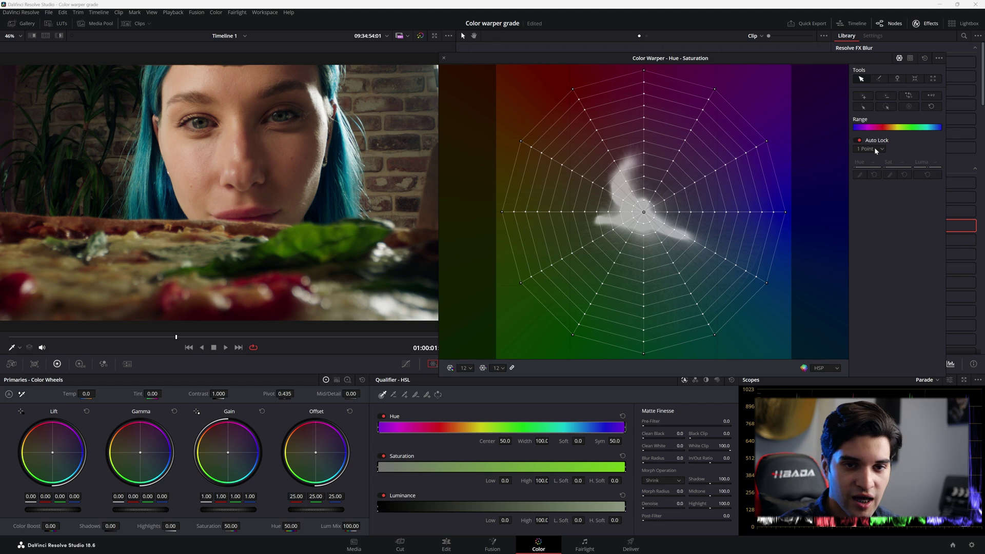
pyautogui.click(877, 149)
pyautogui.click(870, 187)
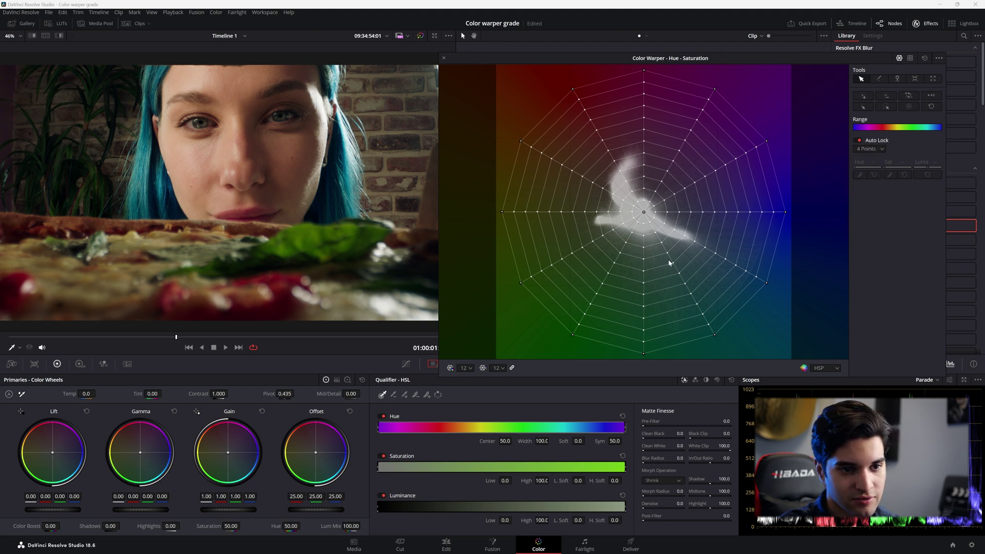
pyautogui.moveTo(673, 256)
pyautogui.mouseDown()
pyautogui.moveTo(668, 246)
pyautogui.moveTo(677, 252)
pyautogui.moveTo(671, 260)
pyautogui.mouseUp()
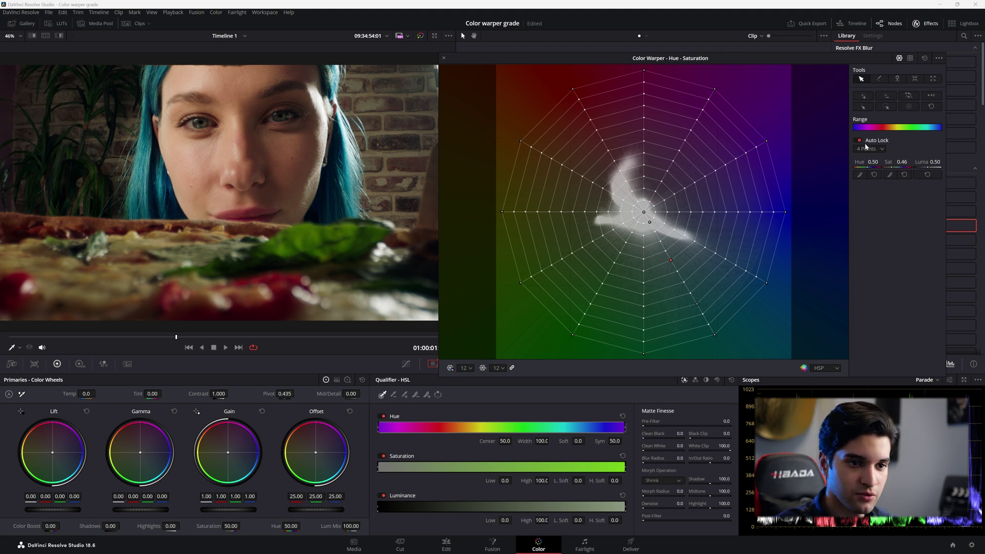
pyautogui.click(867, 148)
pyautogui.click(867, 187)
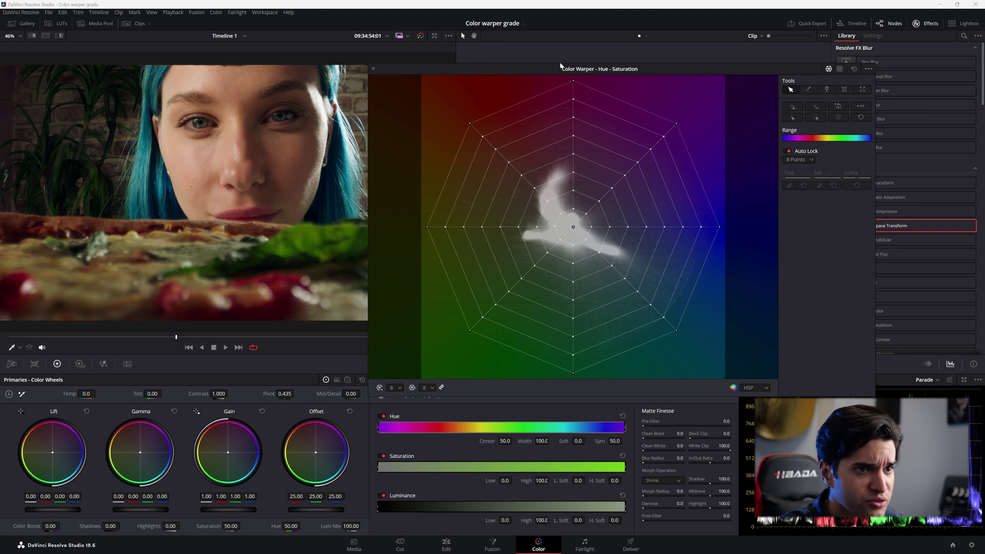
# - Pull the lower-right cyan, bottom green and right blue mesh points inward, muting the hair to lavender
pyautogui.moveTo(561, 66); pyautogui.dragTo(563, 44)
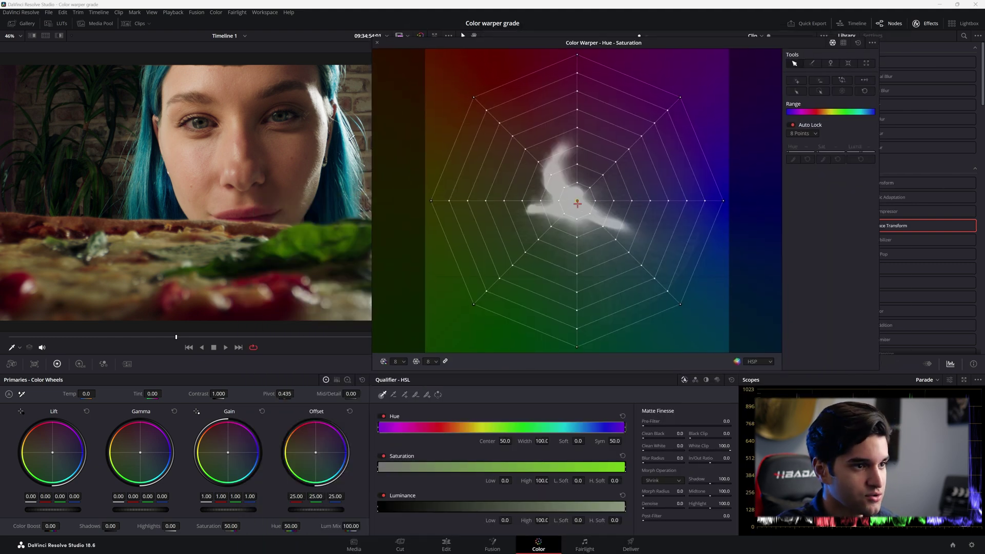
pyautogui.moveTo(659, 46); pyautogui.dragTo(698, 37)
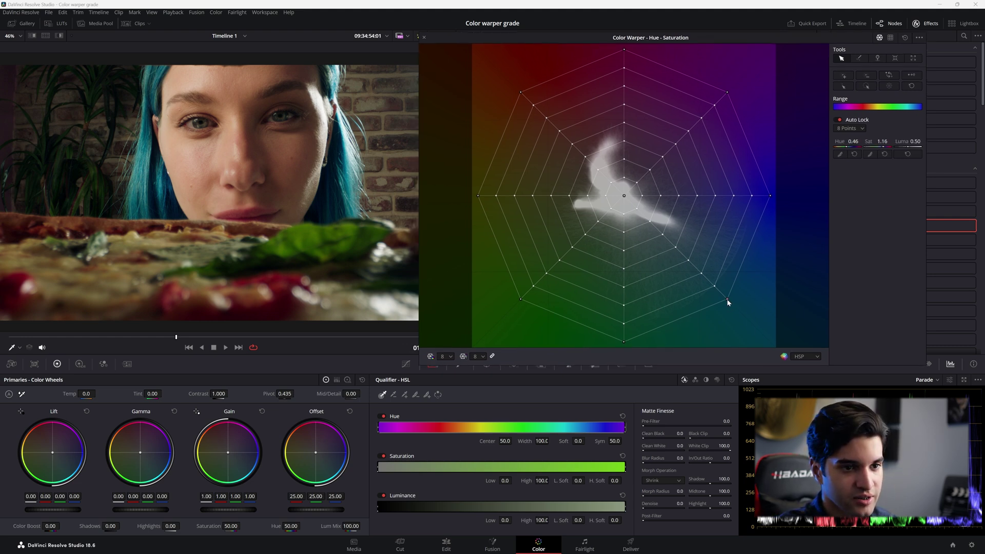
pyautogui.moveTo(728, 300); pyautogui.dragTo(673, 218)
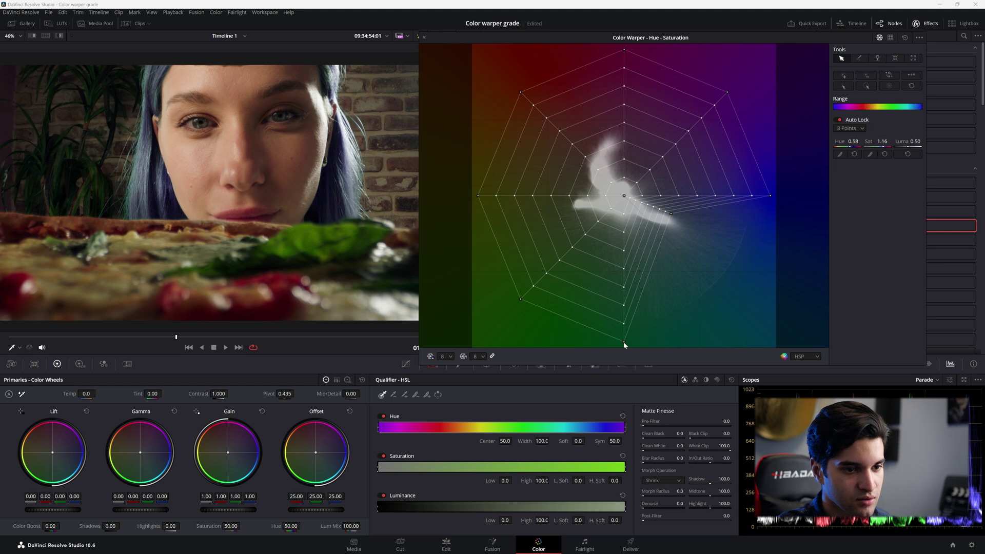
pyautogui.moveTo(625, 345); pyautogui.dragTo(643, 257)
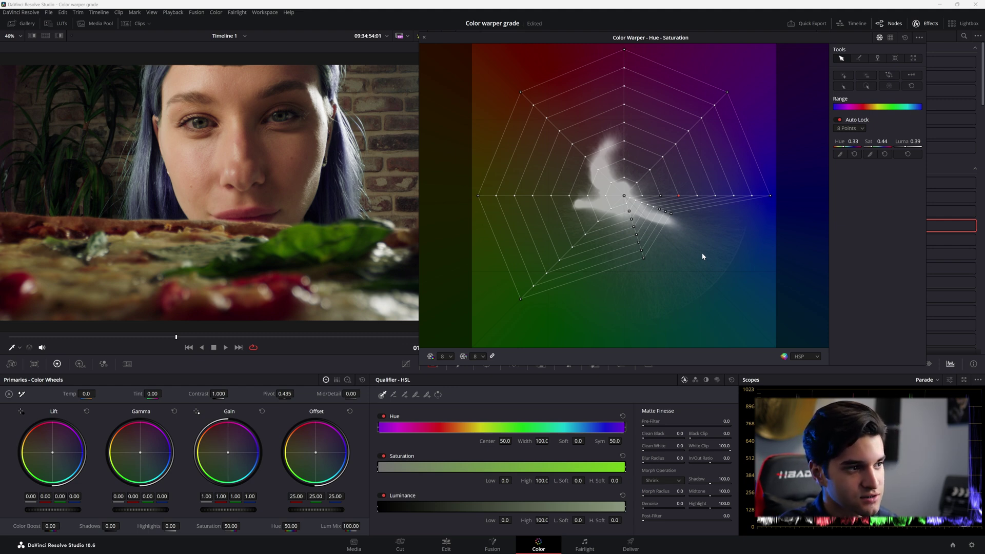
pyautogui.moveTo(770, 196); pyautogui.dragTo(673, 242)
pyautogui.moveTo(579, 41); pyautogui.dragTo(681, 45)
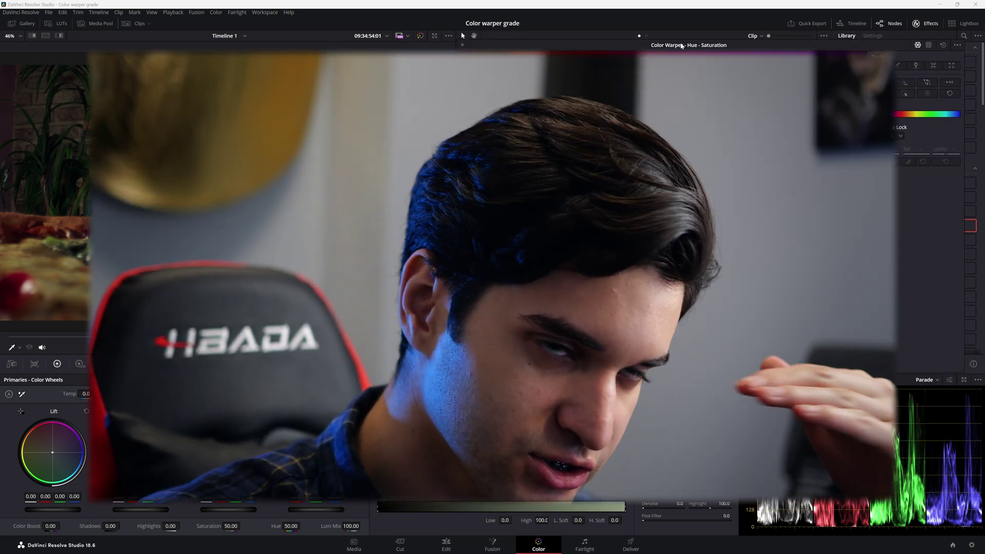